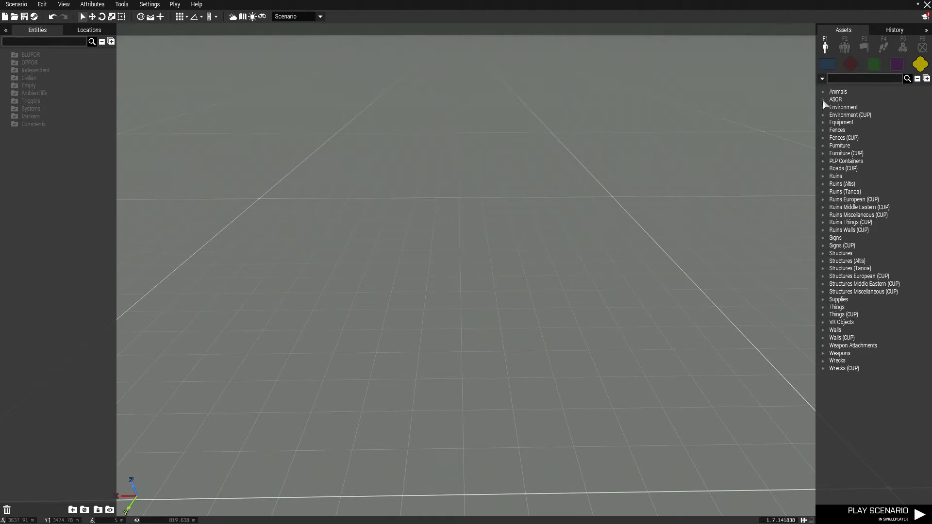
Step: Place an ASOR Para Board from the ASOR base objects on the open ground and turn its printed face toward the camera
left_click(824, 99)
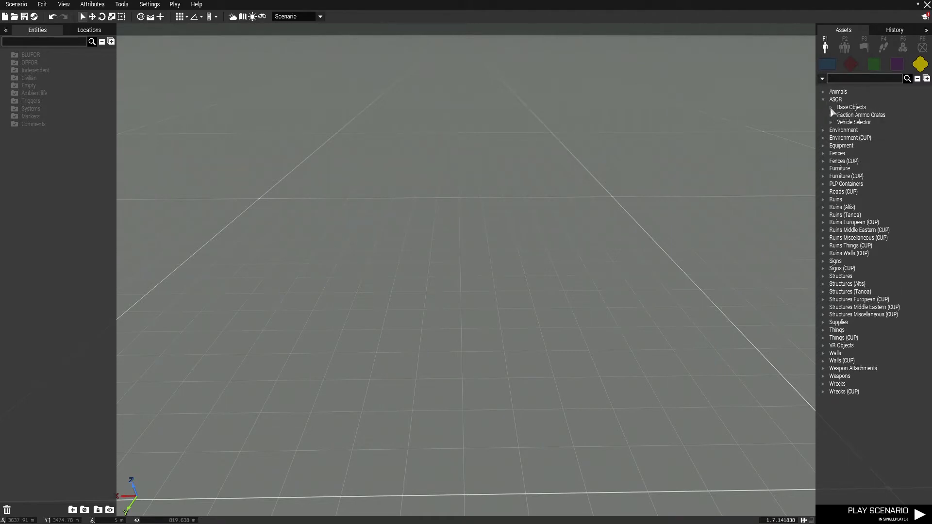
left_click(831, 107)
mouse_move(884, 122)
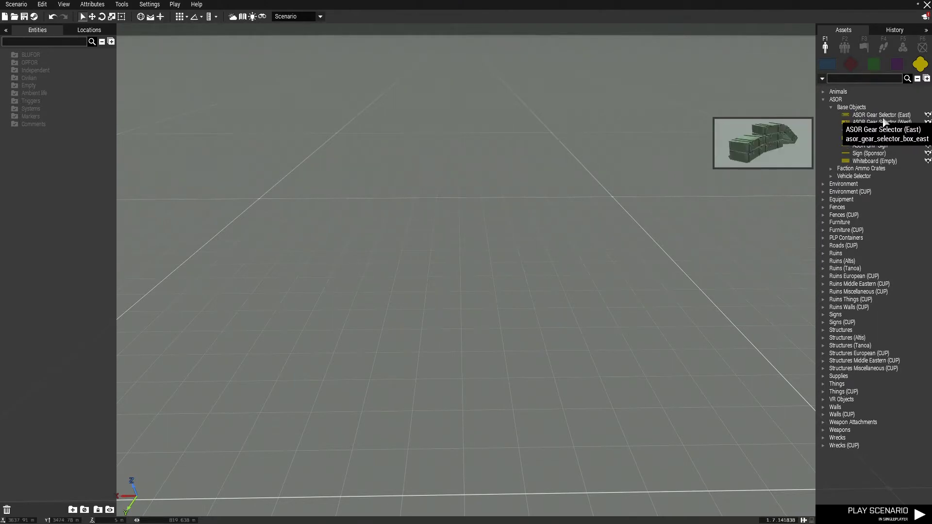
left_click(872, 137)
left_click(487, 373)
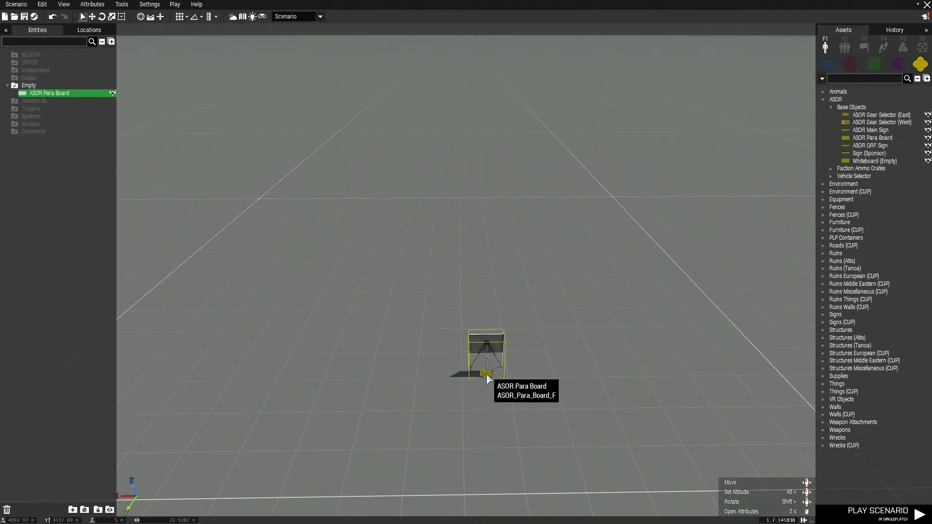
left_click_drag(493, 335, 487, 206, "shift")
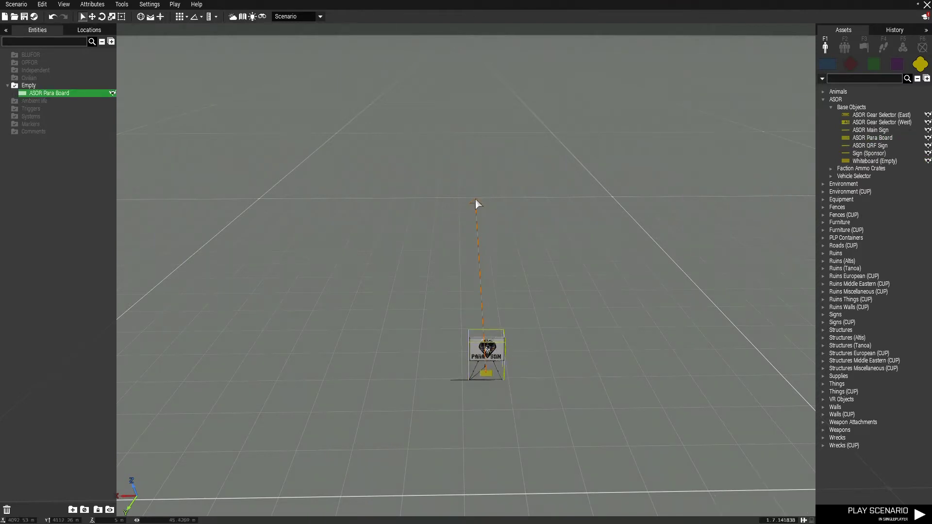
Step: Place an ASOR Main Sign and an ASOR QRF Sign in a row beside the para board, both facing the camera
left_click(876, 131)
left_click(553, 379)
left_click_drag(552, 383, 533, 224, "shift")
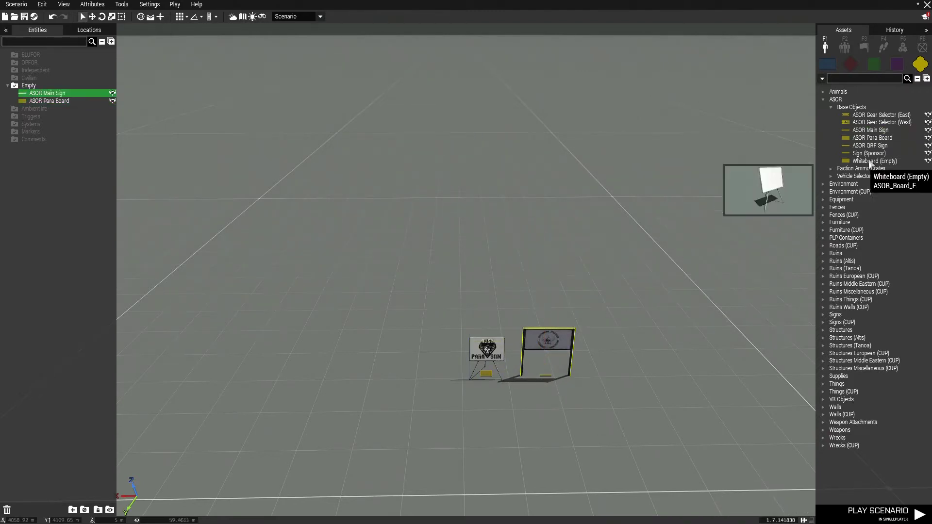
left_click(870, 145)
left_click(619, 380)
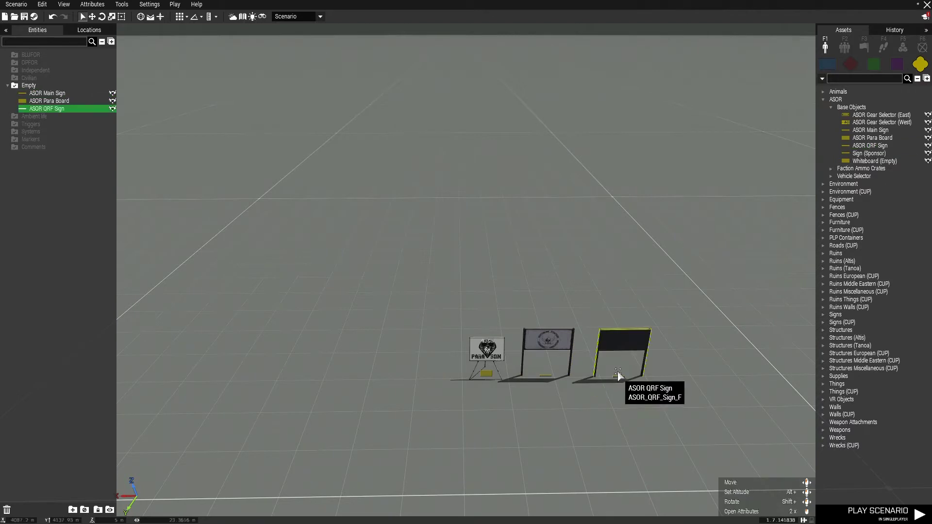
left_click_drag(618, 376, 594, 228, "shift")
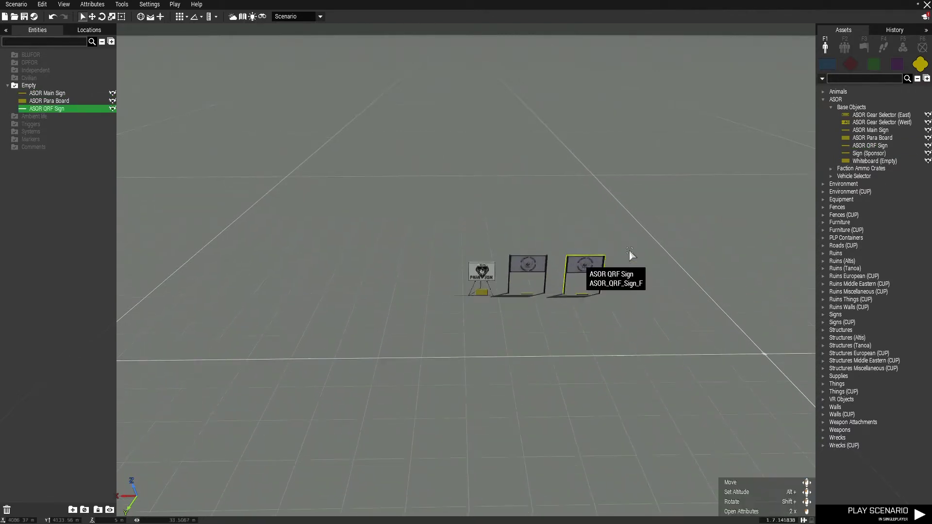
Step: Place an ASOR Vehicle Selector Sign on the ground away from the row of boards
left_click(831, 169)
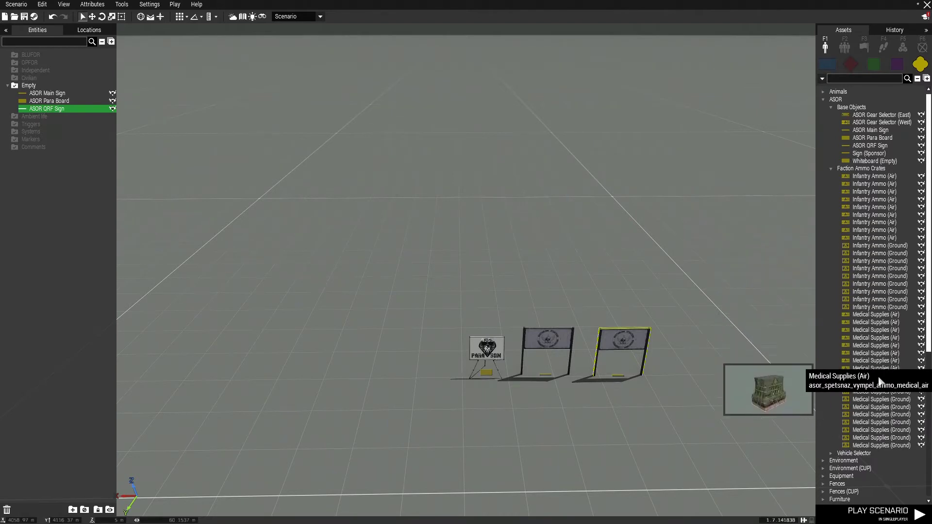
left_click(831, 169)
left_click(830, 176)
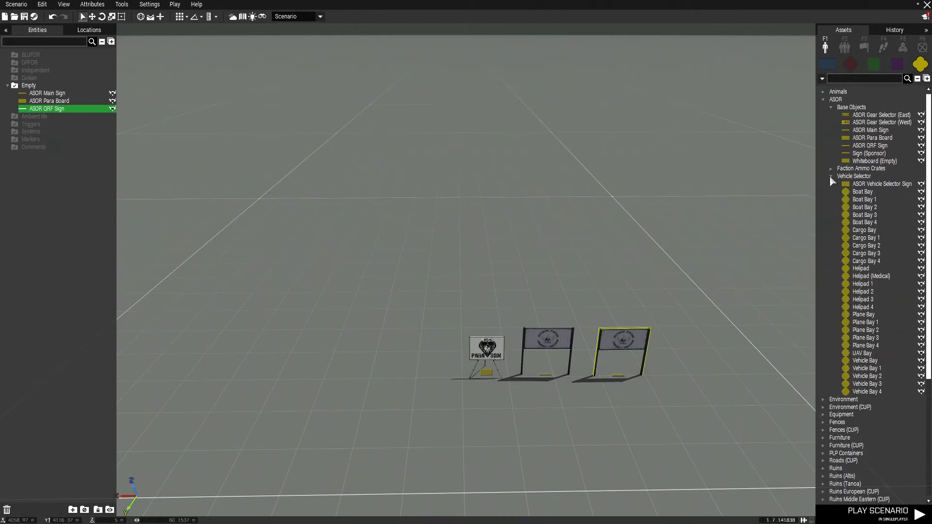
key("a")
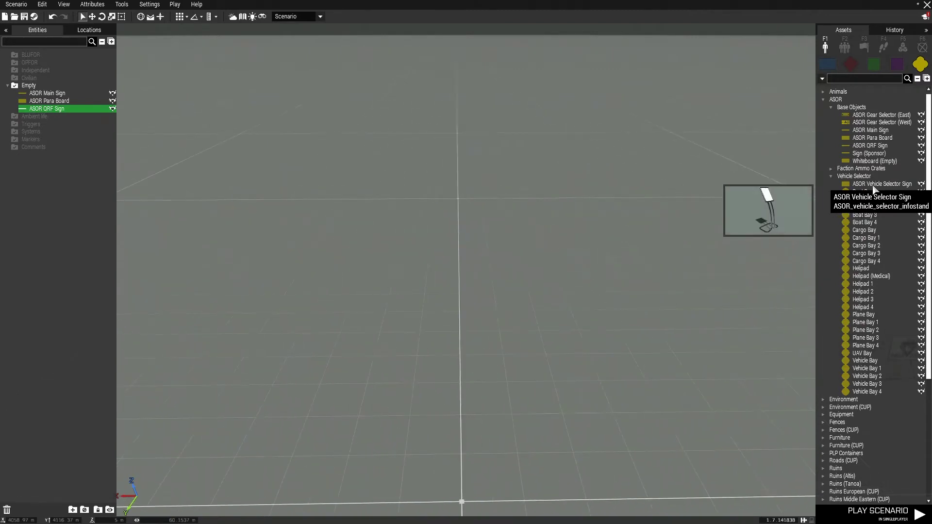
key("d")
left_click(874, 184)
left_click(473, 307)
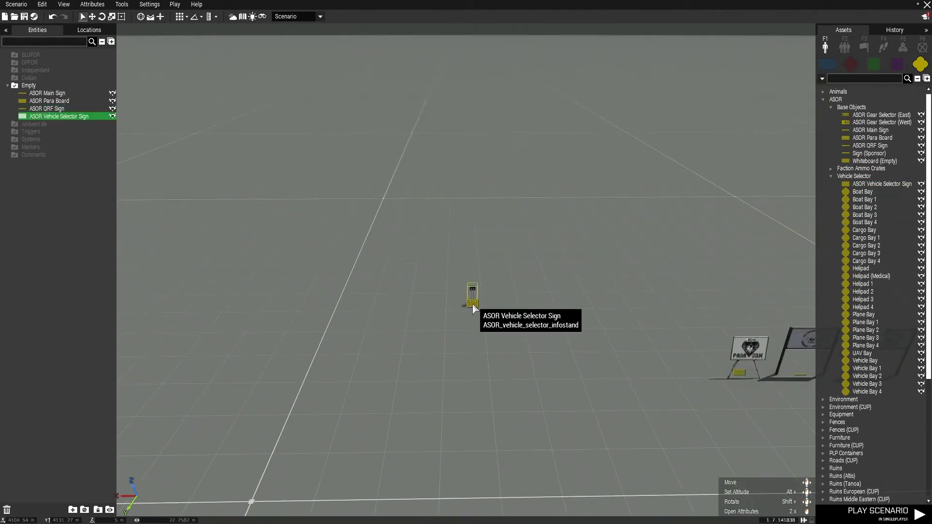
key("w")
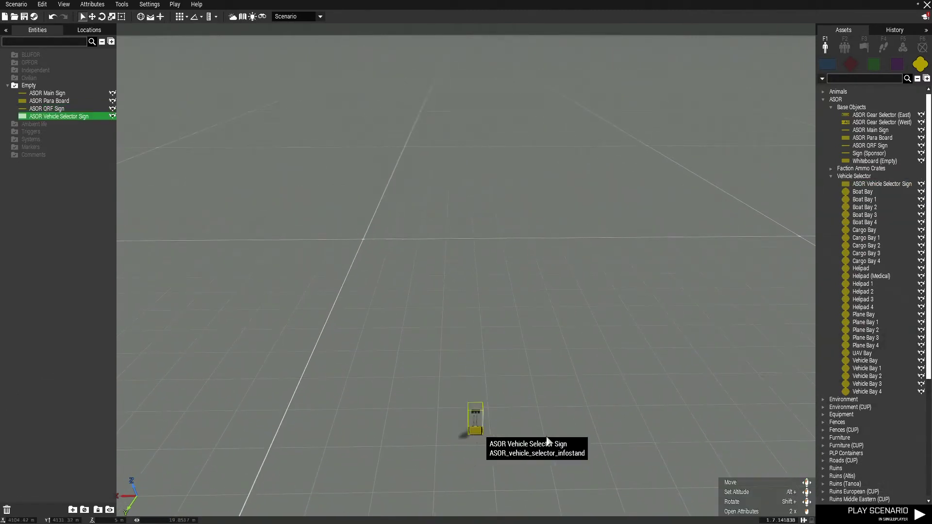
key("s")
key("z")
key("w")
Step: Place a BLUFOR 1SQN Commander (AMCU) from ASOR AMCU as the player unit just beyond the vehicle selector sign
left_click(827, 64)
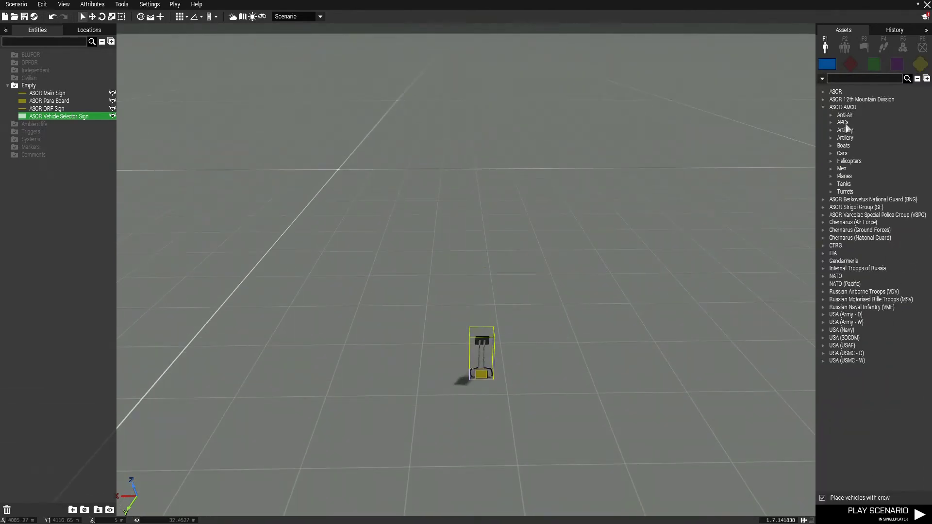
left_click(832, 169)
left_click(856, 176)
left_click(485, 315)
double_click(485, 316)
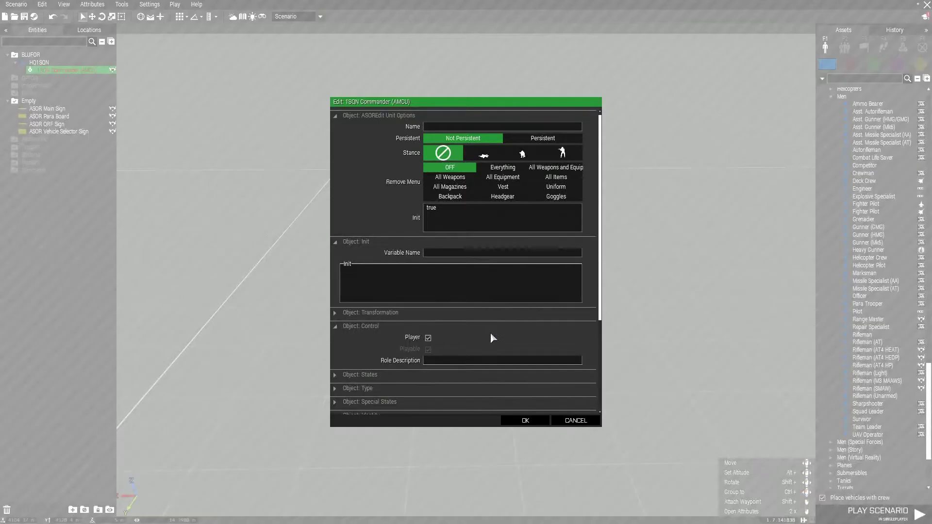
left_click(576, 421)
Step: Place Vehicle Bay 1 on the open ground near the vehicle selector sign and rotate it so the bay lies sideways
key("q")
mouse_move(596, 305)
right_mouse_down()
mouse_move(583, 305)
mouse_move(594, 311)
right_mouse_up()
key("d")
key("s")
key("a")
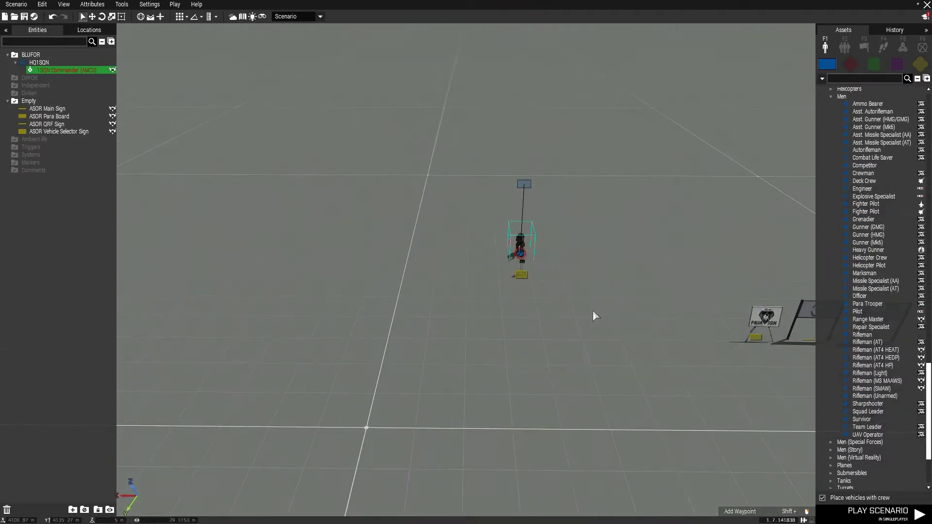
left_click(831, 96)
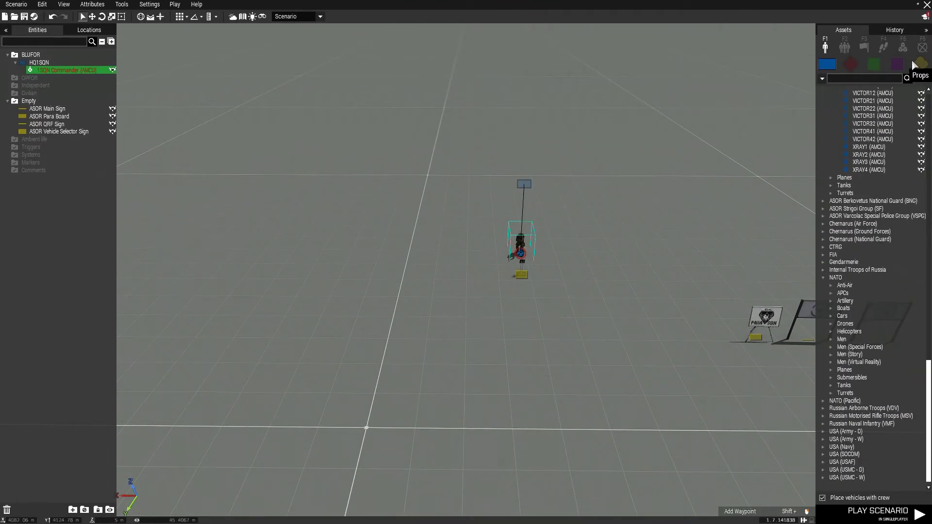
left_click(916, 64)
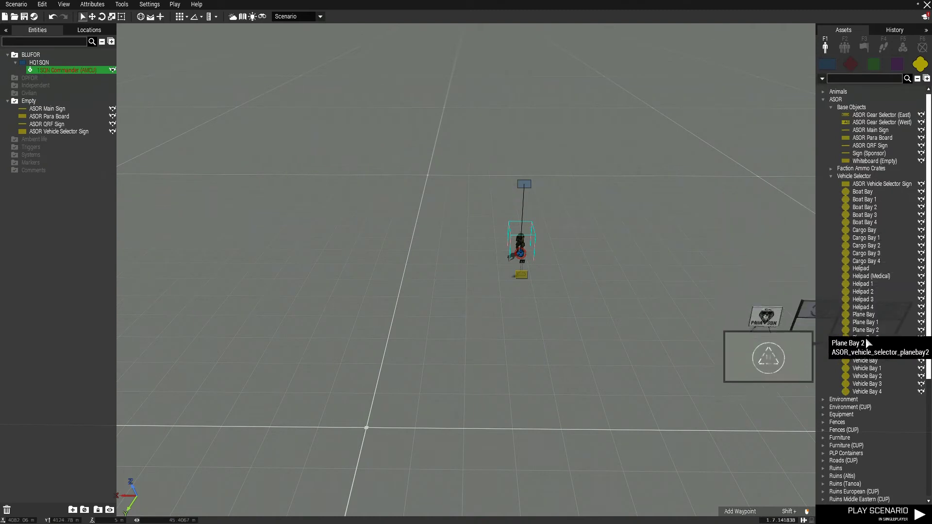
left_click(867, 369)
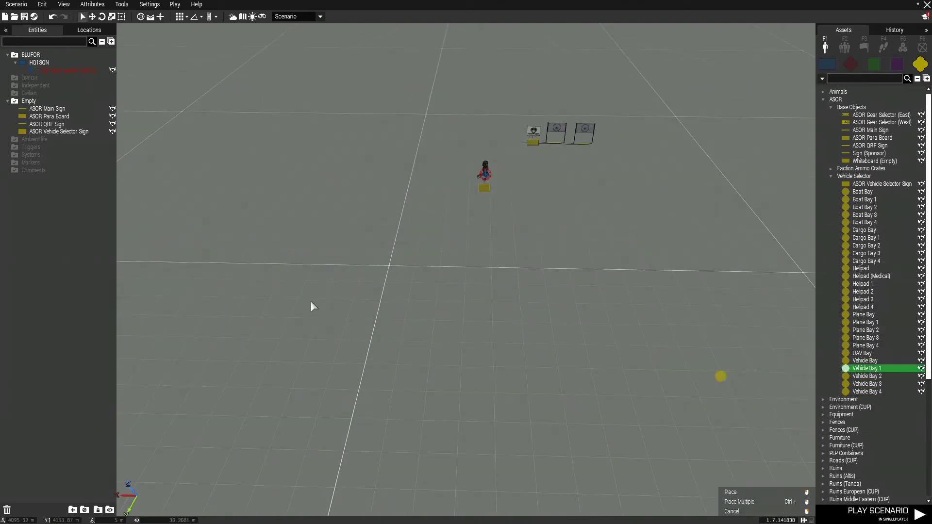
left_click(348, 262)
left_click_drag(314, 389, 286, 451, "shift")
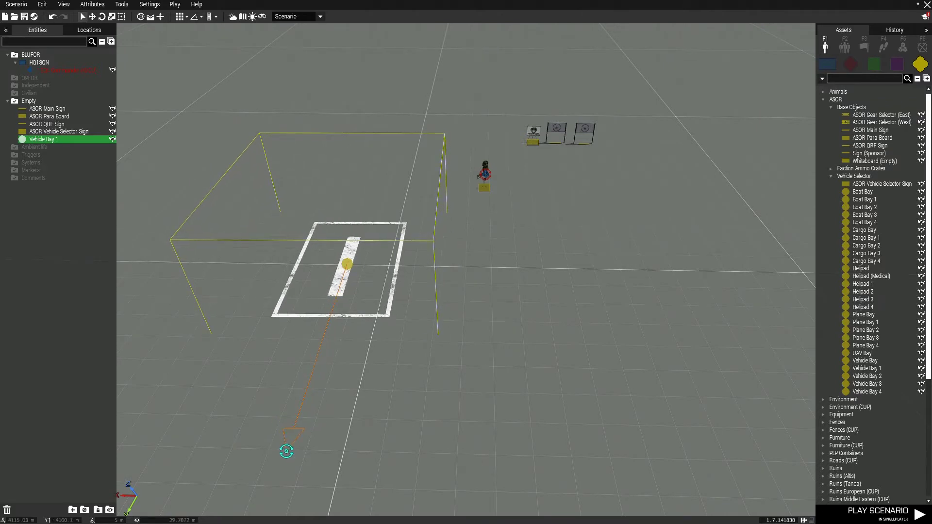
left_click_drag(342, 269, 100, 262, "shift")
Step: Place Vehicle Bay 2 and Vehicle Bay 3 in line with Vehicle Bay 1, rotating both to the same orientation
left_click(868, 376)
left_click(609, 269)
left_click_drag(609, 268, 374, 262, "shift")
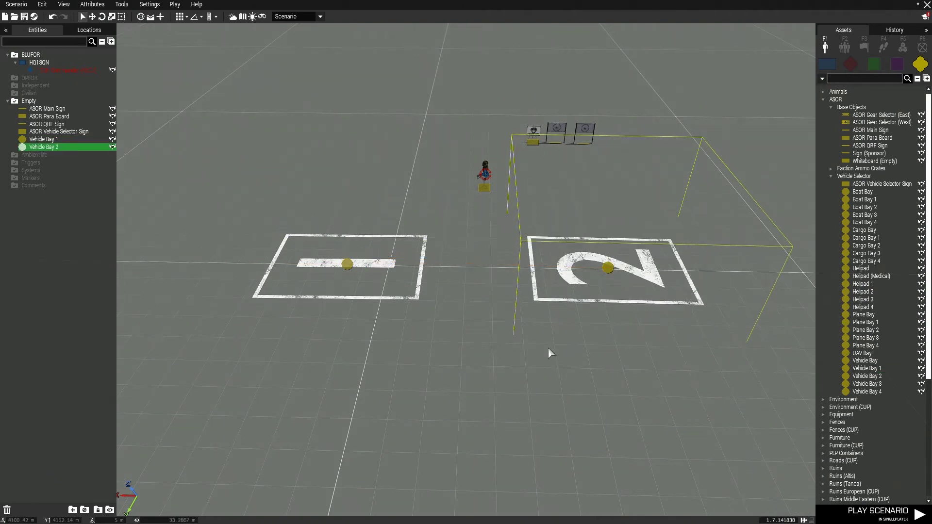
key("d")
left_click(867, 384)
left_click(642, 268)
left_click_drag(643, 268, 379, 263, "shift")
Step: Select Vehicle Bays 1, 2 and 3 and sync them to the ASOR Vehicle Selector Sign
key("a")
left_click_drag(725, 349, 726, 349)
right_click(743, 267)
mouse_move(813, 275)
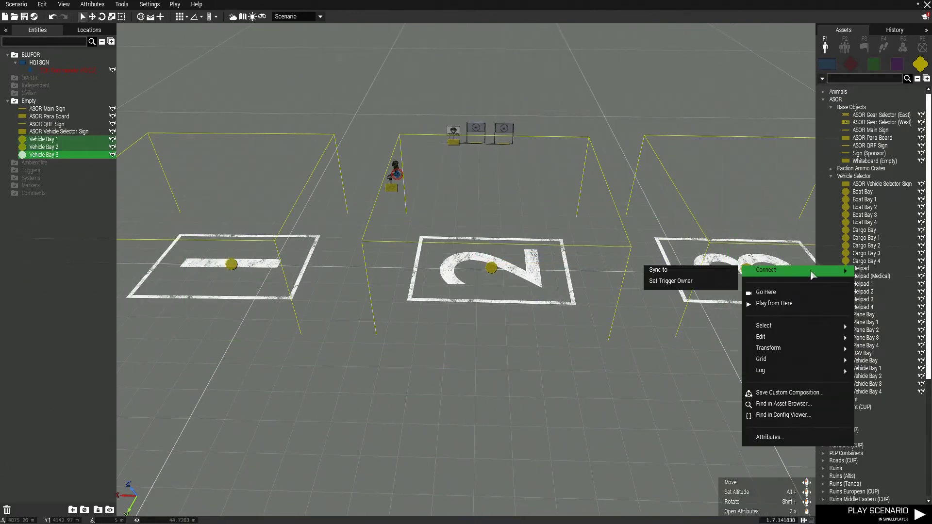
left_click(703, 275)
key("w")
key("a")
scroll(556, 519, "up", 2)
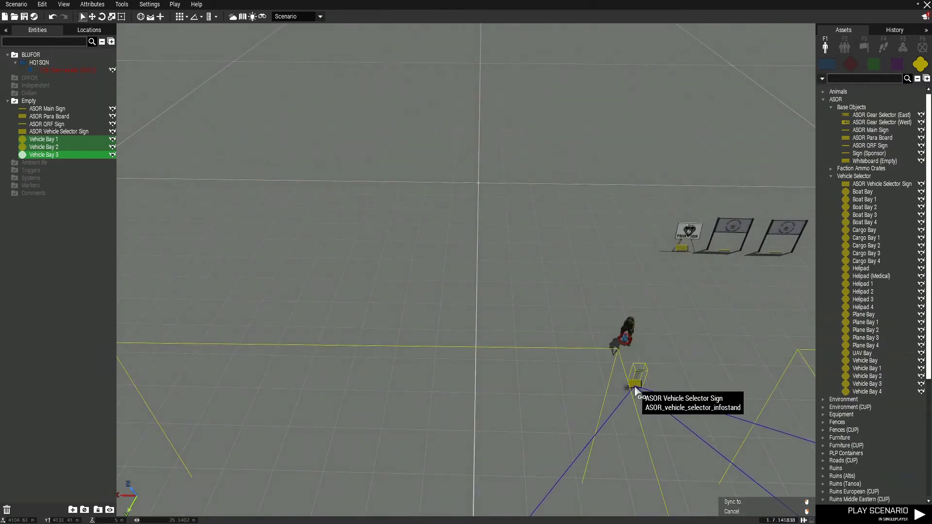
left_click(636, 390)
key("w")
key("s")
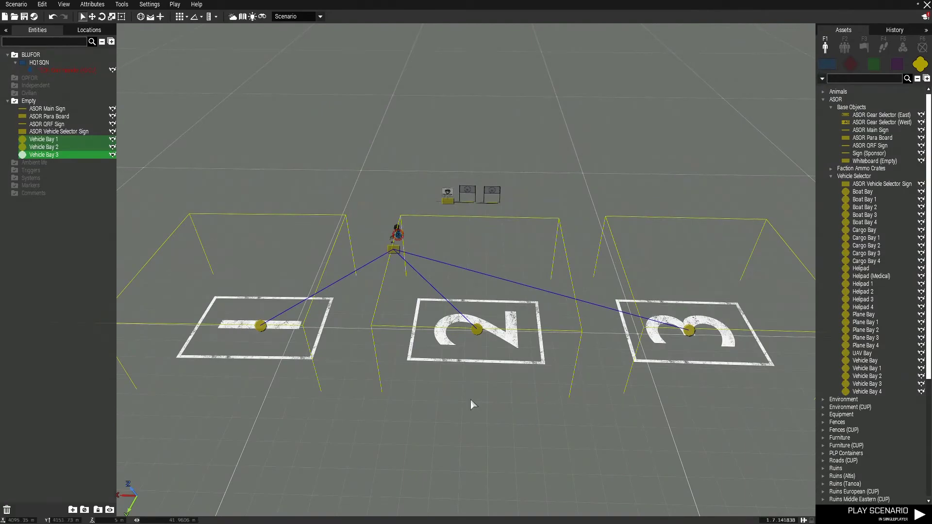
Step: Examine the object-specific attributes of Vehicle Bays 1, 2 and 3, including description, textures and allowed vehicle types
key("a")
double_click(352, 326)
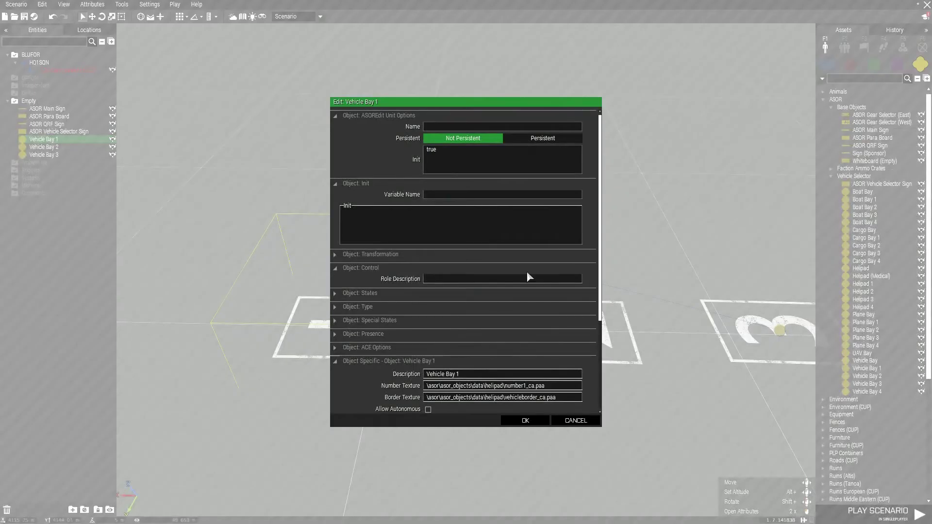
scroll(527, 275, "down", 4)
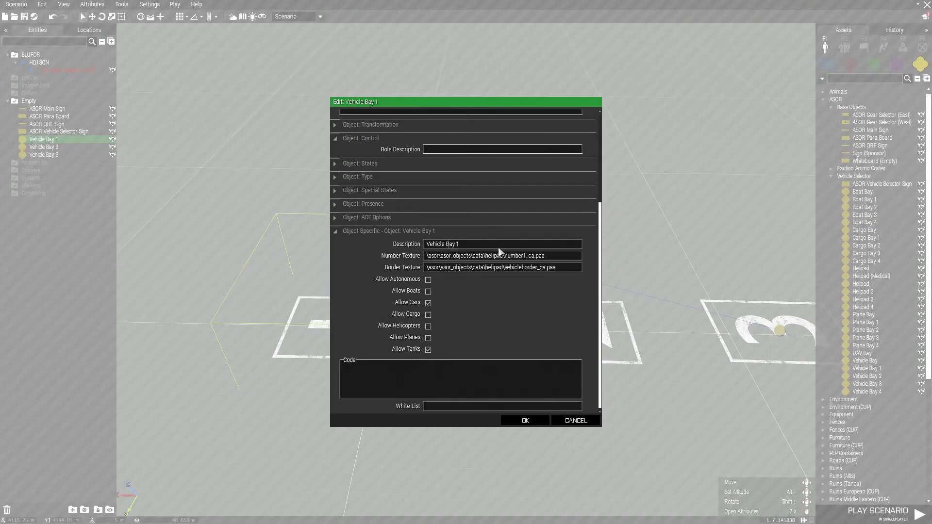
left_click(496, 245)
left_click(525, 420)
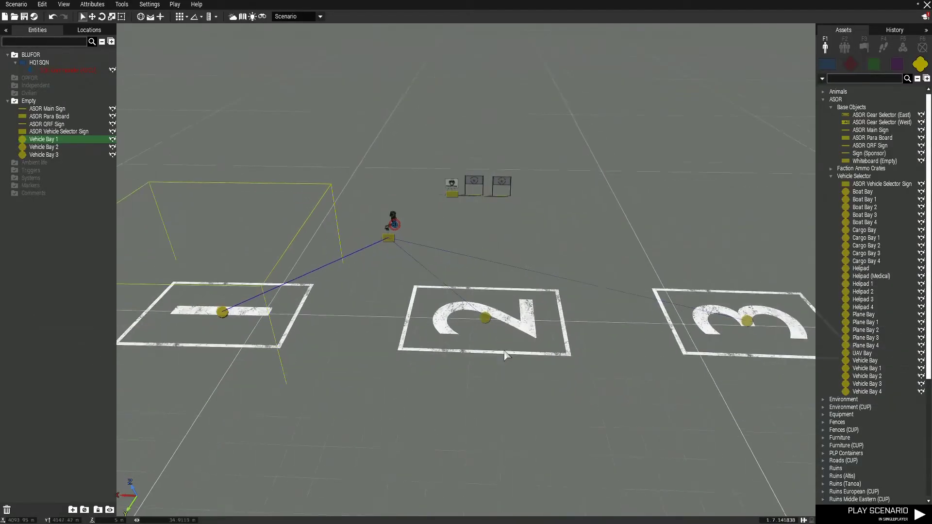
double_click(484, 290)
scroll(475, 362, "down", 5)
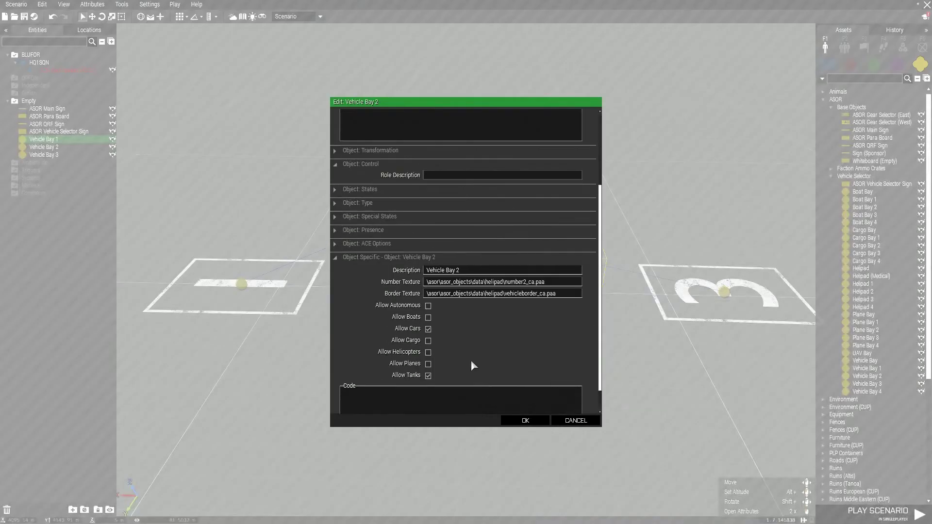
left_click(522, 422)
double_click(616, 292)
scroll(430, 367, "down", 5)
left_click(519, 421)
Step: Disconnect all three vehicle bays from the ASOR Vehicle Selector Sign
key("a")
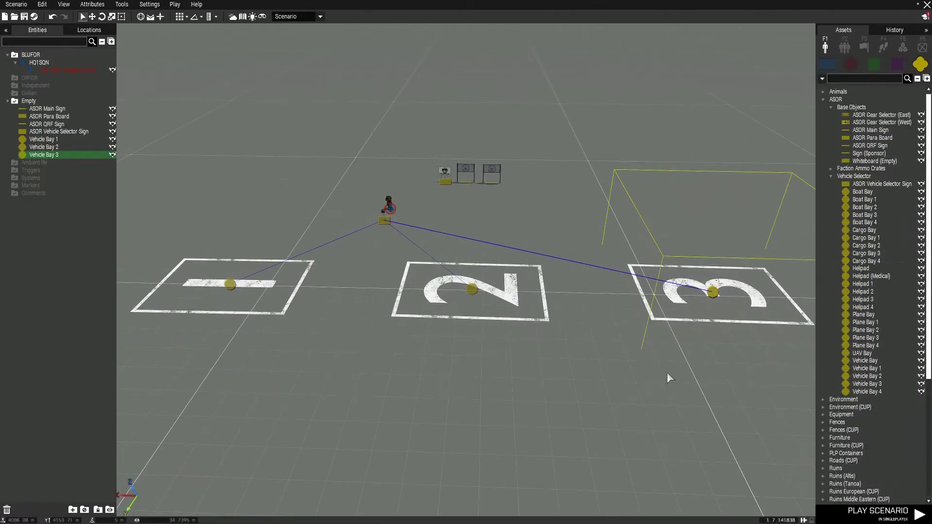
key("d")
left_click_drag(203, 261, 183, 263)
right_click(200, 284)
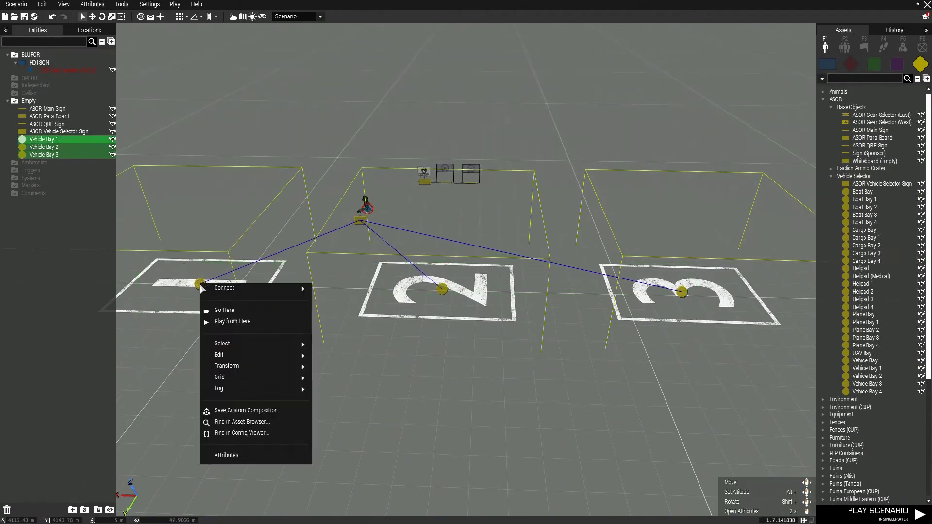
mouse_move(295, 293)
left_click(339, 290)
left_click(442, 290)
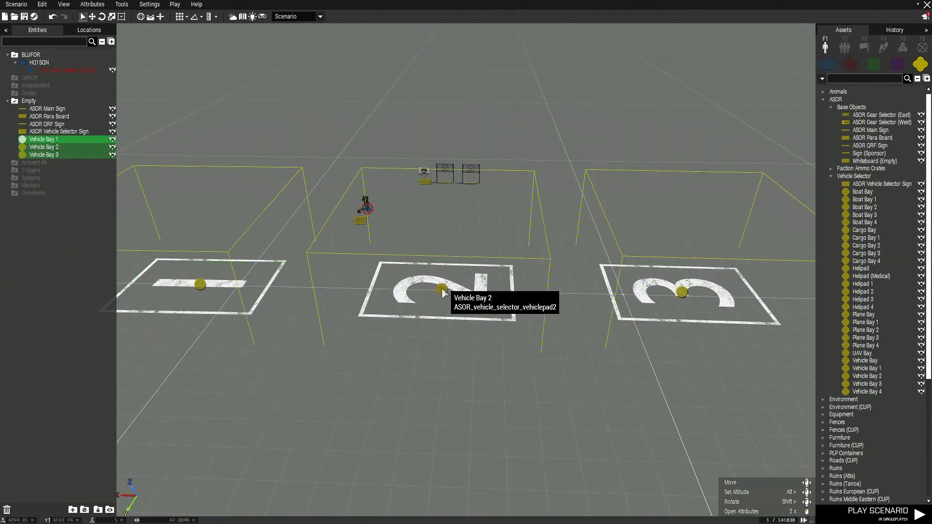
Step: Restore the sync connection between the three selected vehicle bays and the ASOR Vehicle Selector Sign
right_click(442, 289)
mouse_move(471, 292)
left_click(582, 296)
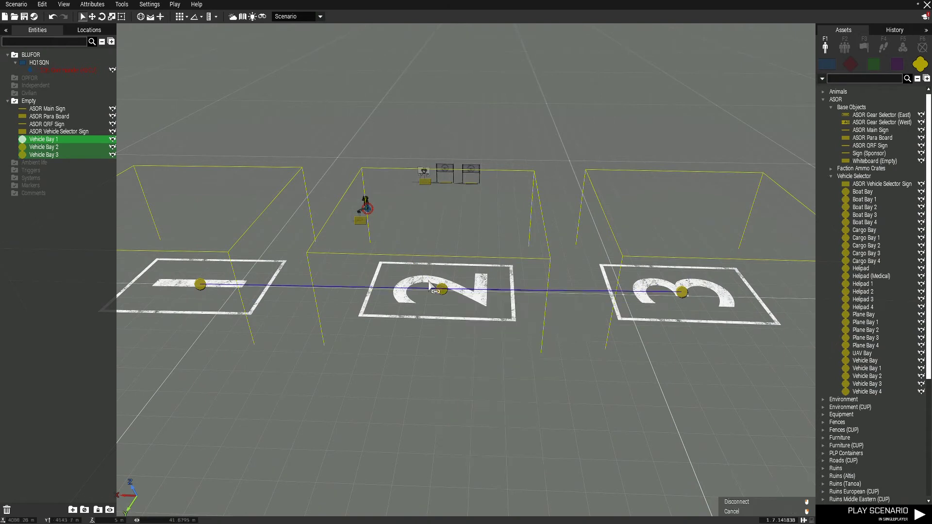
left_click(362, 224)
Step: Play the scenario to check the Vehicle Selector interaction entries on the sign, and return to the Eden Editor
left_click(879, 513)
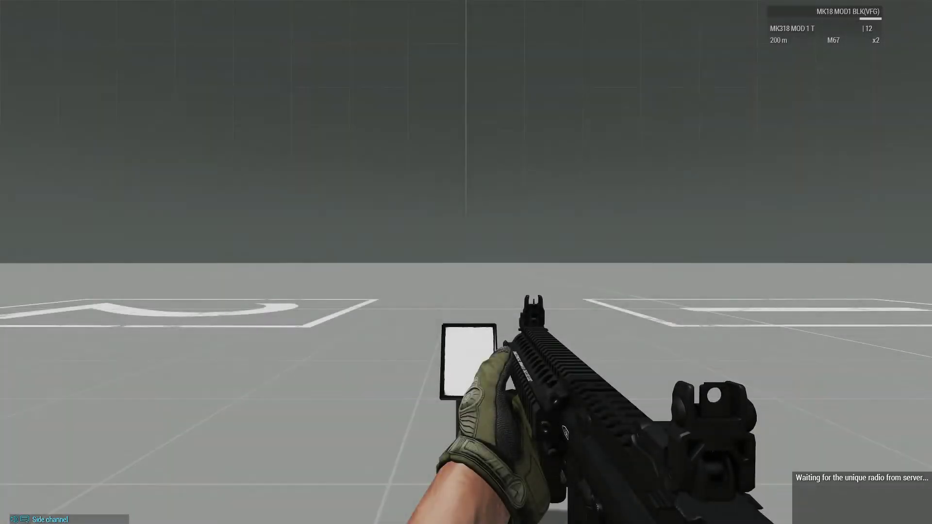
key("super")
mouse_move(466, 262)
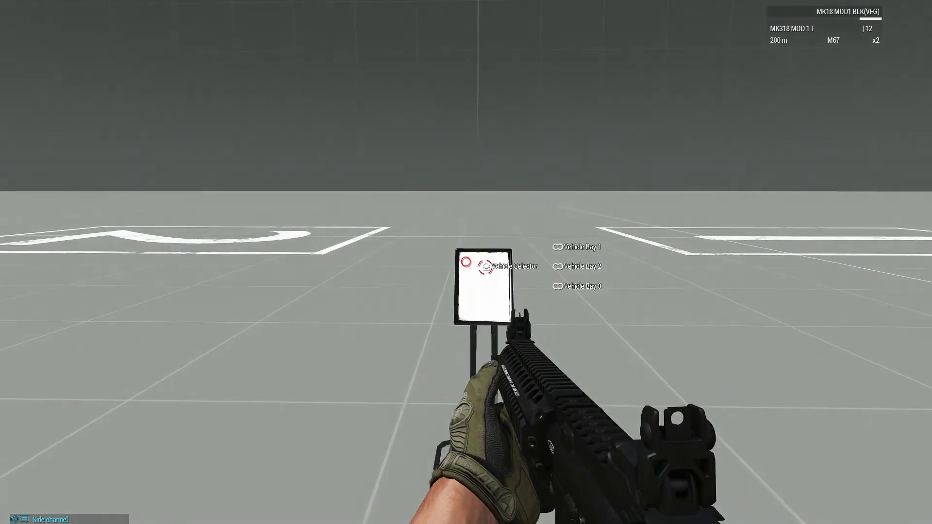
key("Escape")
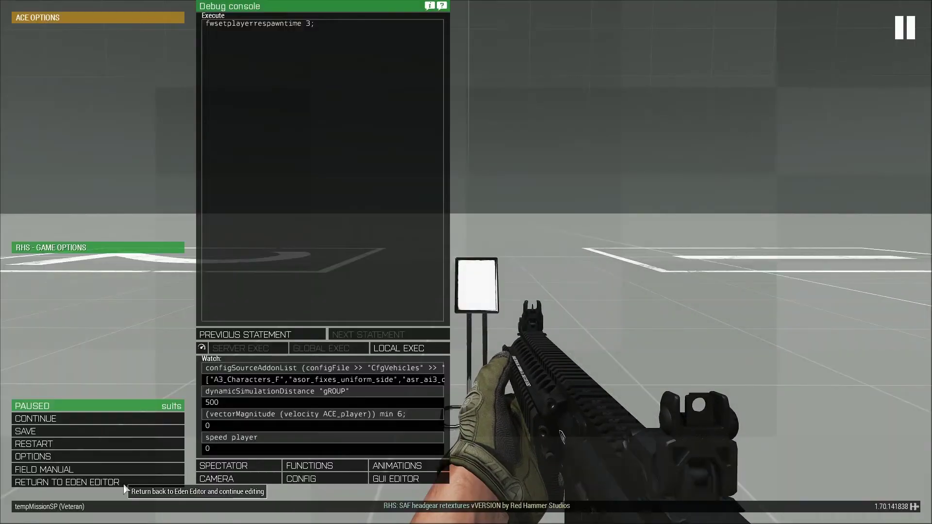
left_click(145, 442)
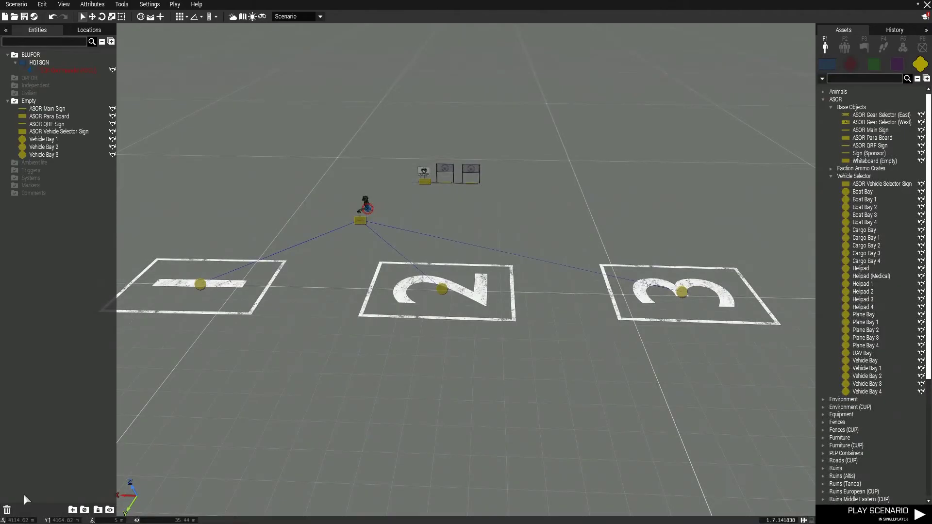
Step: Place Cargo Bay 1 and Cargo Bay 2 side by side in the open area in front of the three vehicle bays
mouse_move(427, 395)
right_mouse_down()
mouse_move(386, 395)
mouse_move(421, 381)
mouse_move(421, 400)
right_mouse_up()
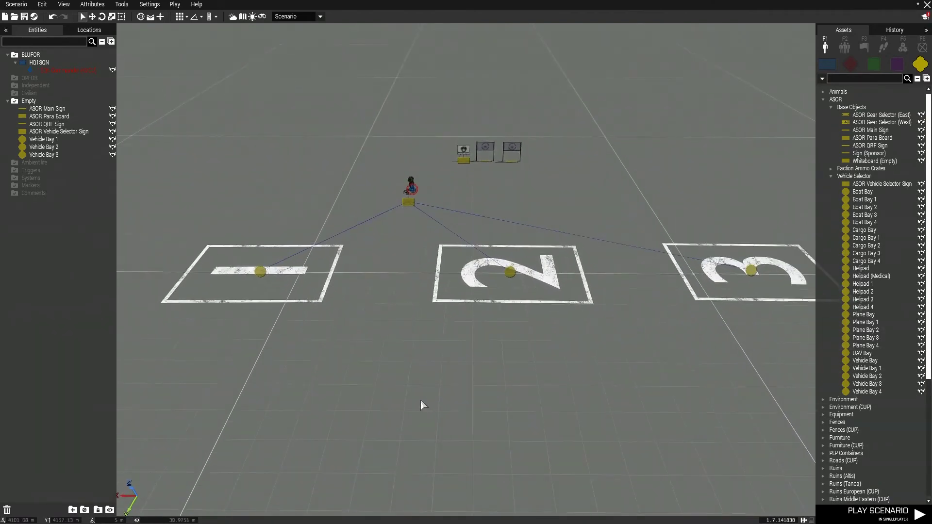
left_click(866, 237)
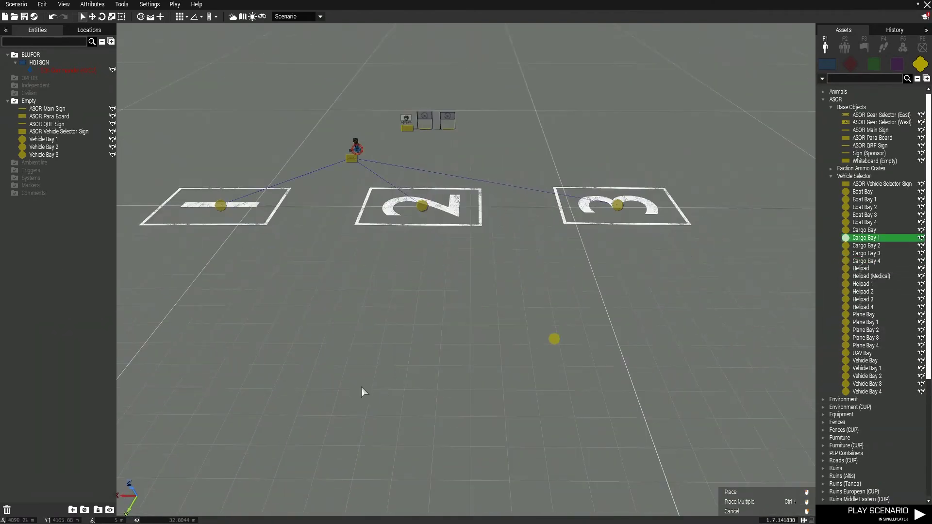
left_click(313, 317)
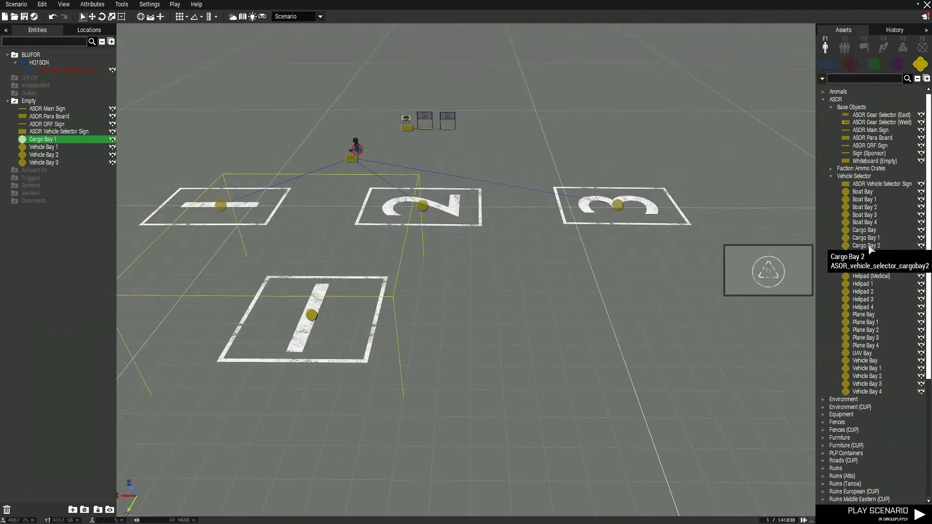
left_click(867, 245)
left_click(539, 327)
Step: Place Helipad 1 behind Vehicle Bay 3 and a Helipad (Medical) on the open ground beyond the ASOR signs
left_click(860, 284)
scroll(741, 300, "up", 5)
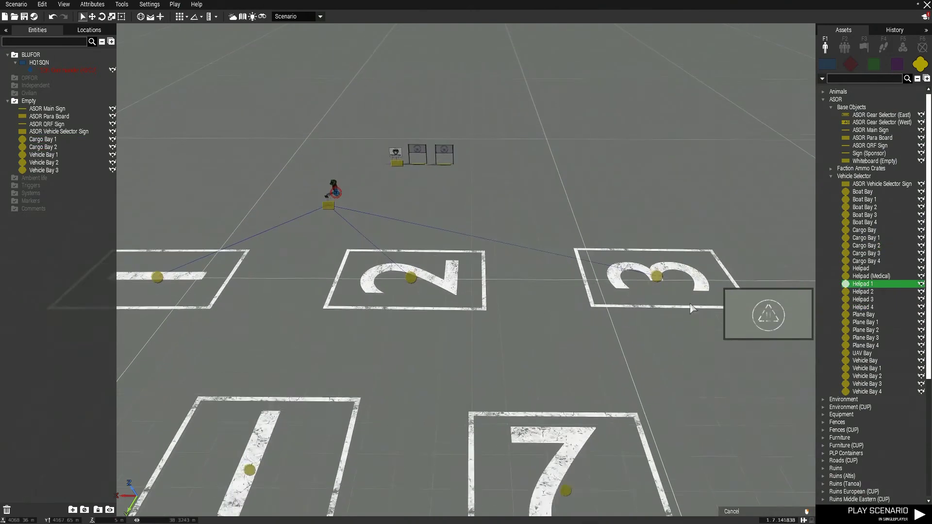
left_click(593, 246)
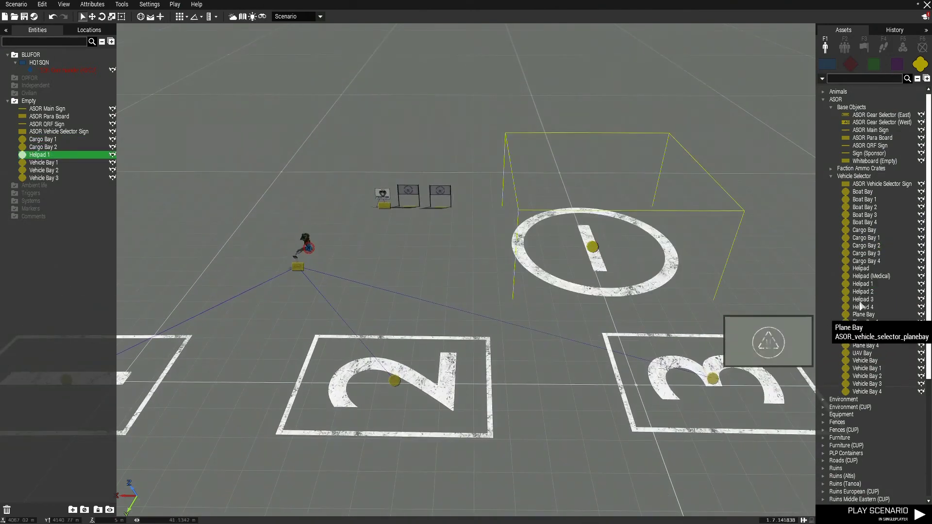
left_click(871, 276)
scroll(395, 184, "up", 3)
key("a")
left_click(315, 156)
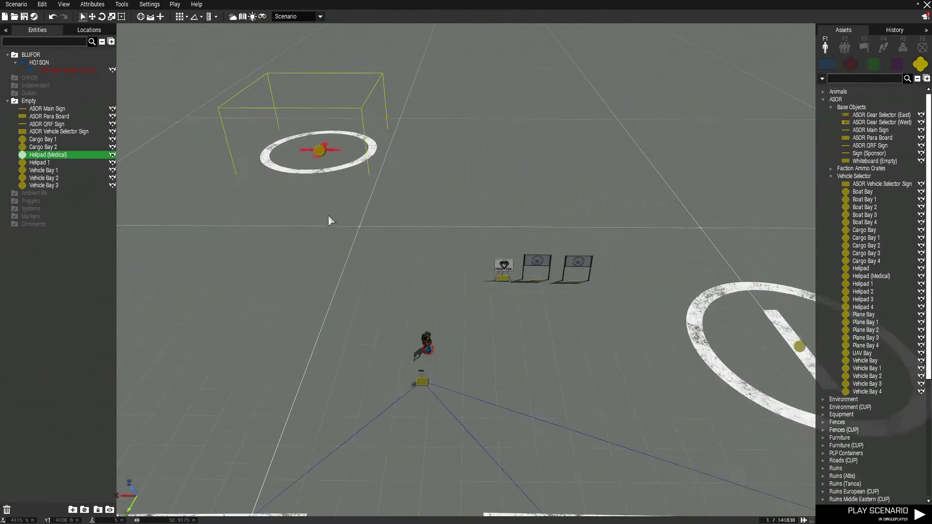
Step: Select all vehicle bays, cargo bays and both helipads, and sync them to the ASOR Vehicle Selector Sign
key("s")
left_click(54, 162)
left_click_drag(135, 197, 751, 285)
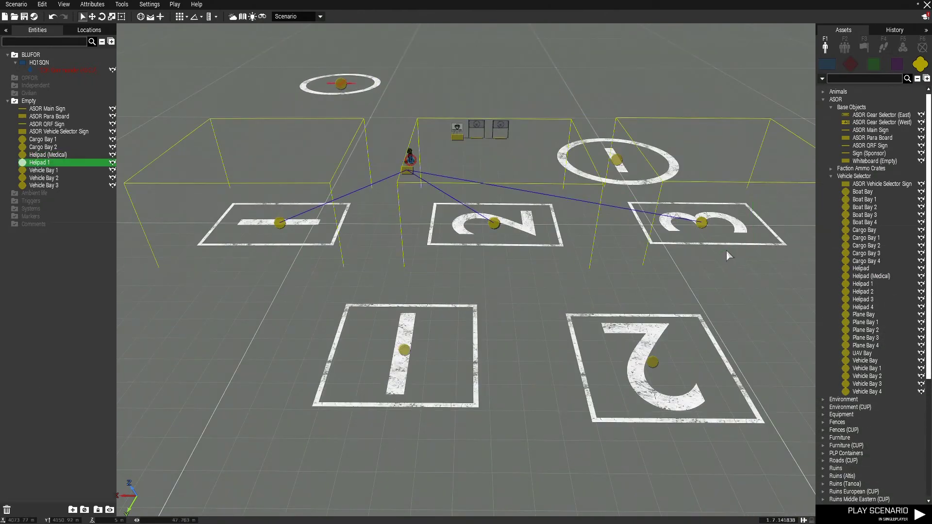
right_click(702, 224)
mouse_move(732, 233)
left_click(646, 231)
scroll(495, 437, "down", 5)
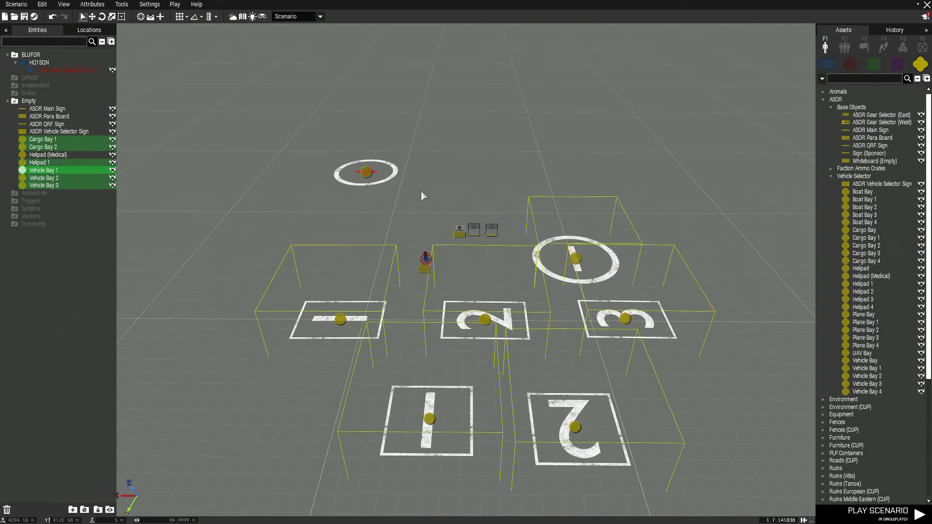
right_click(367, 172)
mouse_move(466, 176)
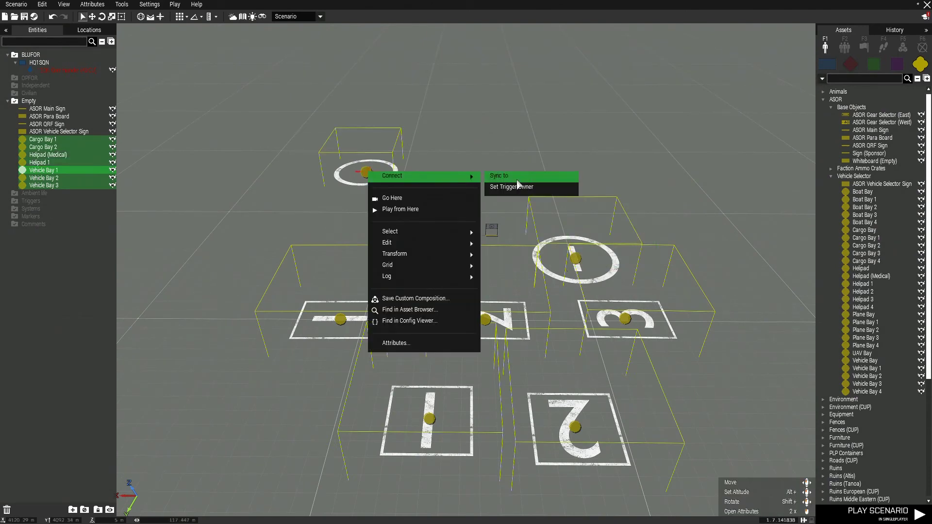
left_click(517, 178)
left_click(426, 262)
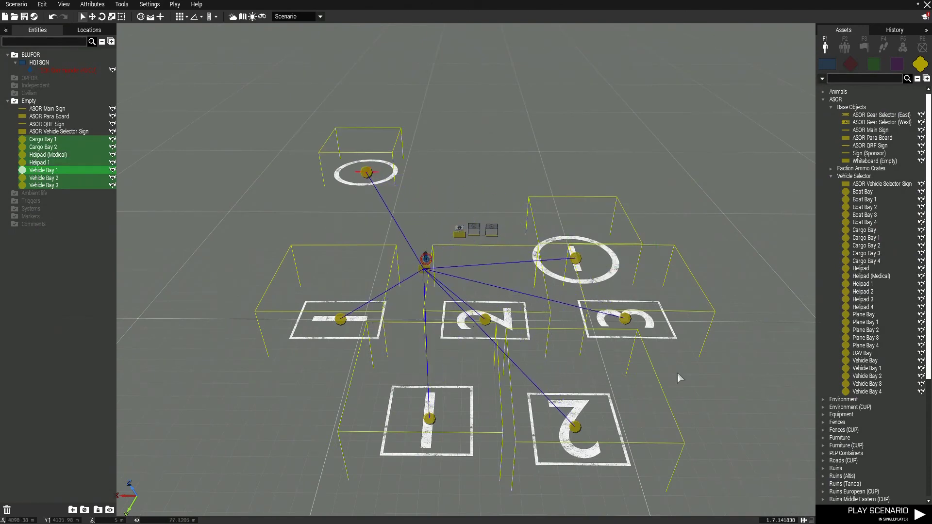
Step: Play the scenario to check the bay and helipad entries in the sign's Vehicle Selector interaction, and return to the editor
key("ctrl+p")
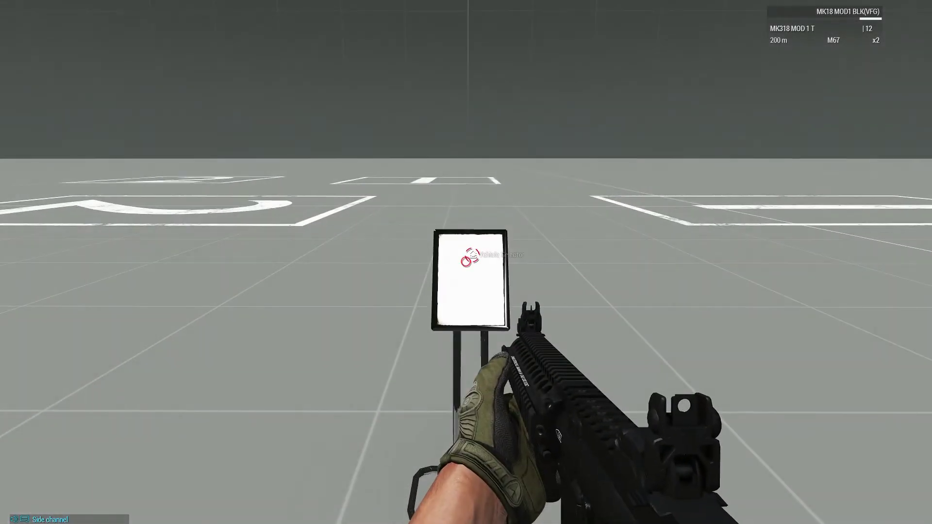
mouse_move(466, 262)
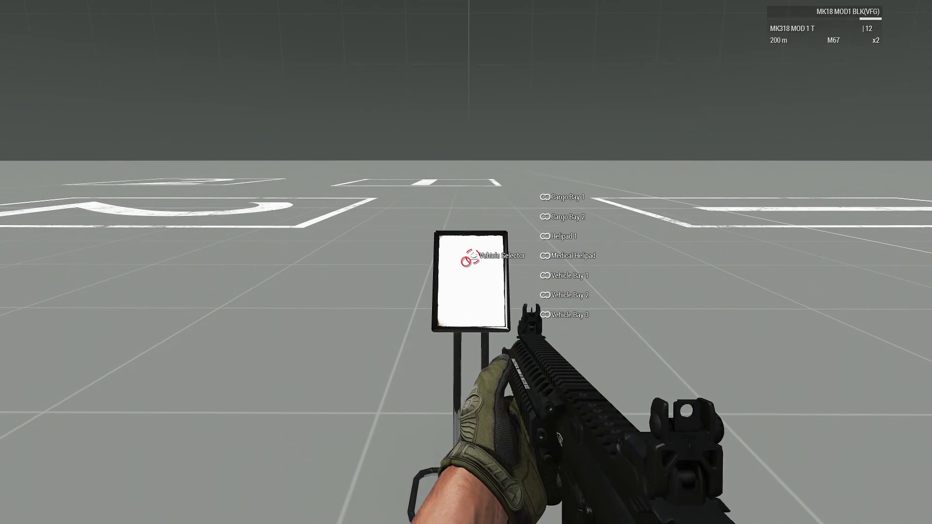
key("Escape")
left_click(136, 481)
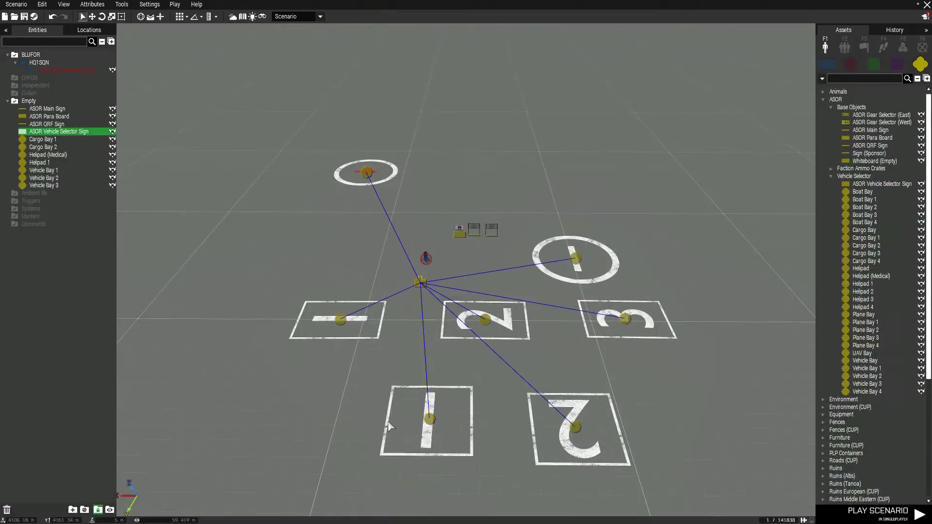
Step: Paste a second ASOR Vehicle Selector Sign near Helipad 1 and sync only Helipad 1 and Helipad (Medical) to it
left_click(421, 285)
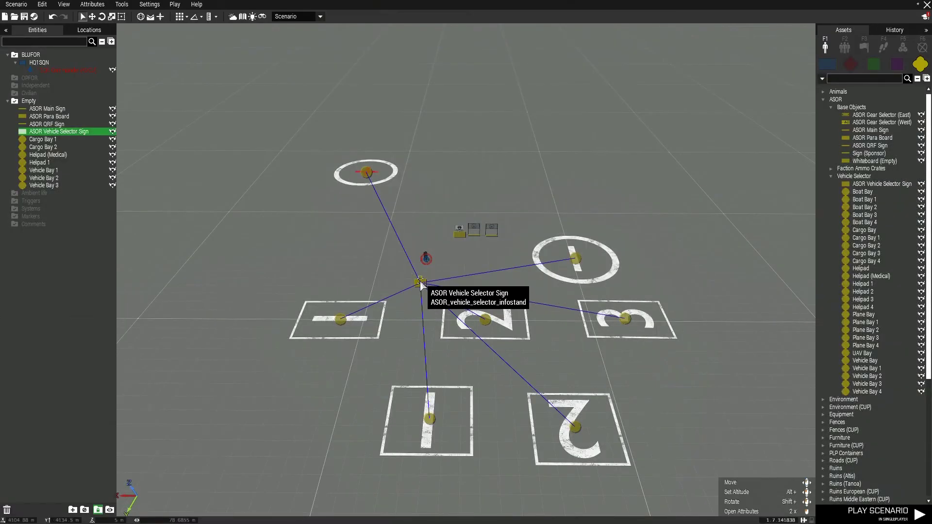
key("ctrl+v")
left_click(550, 286)
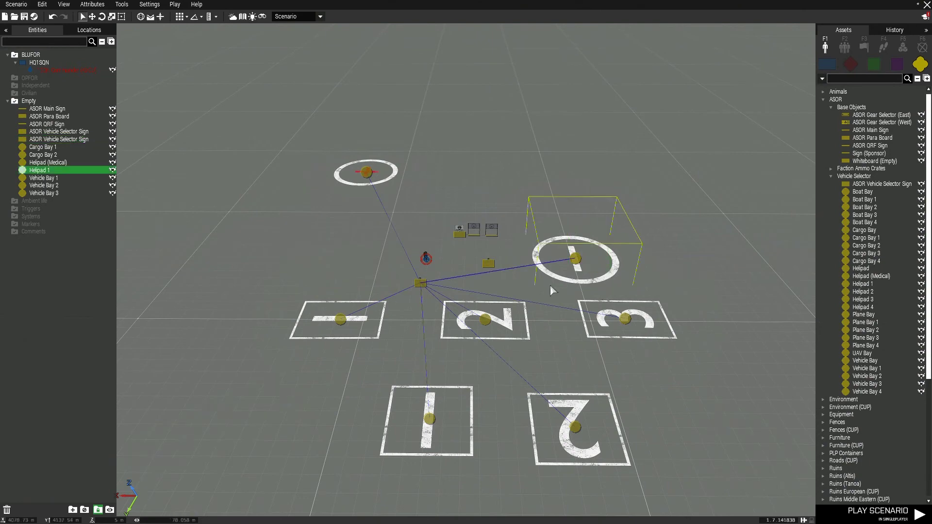
right_click(372, 181)
mouse_move(418, 173)
left_click(536, 174)
left_click(489, 264)
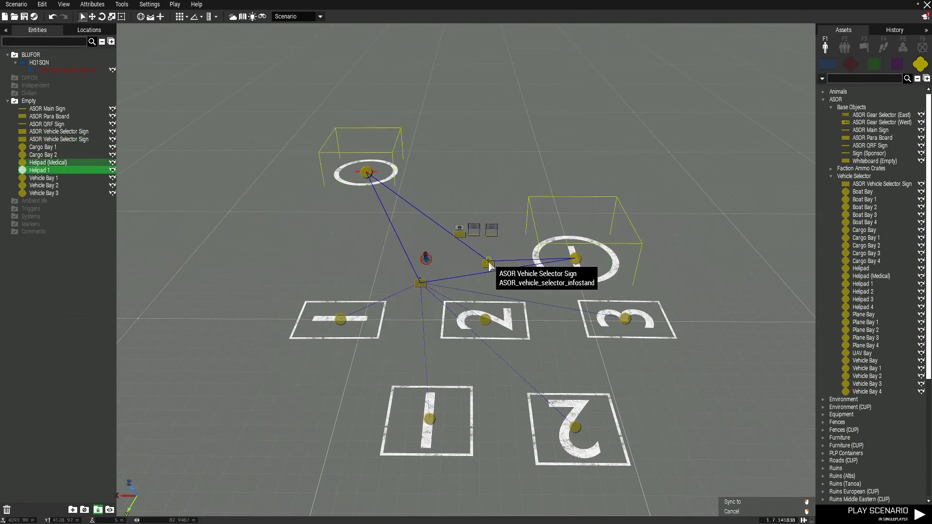
Step: Move the player unit beside the second selector sign and play the scenario to check that sign's Vehicle Selector entries
left_click_drag(427, 258, 479, 254)
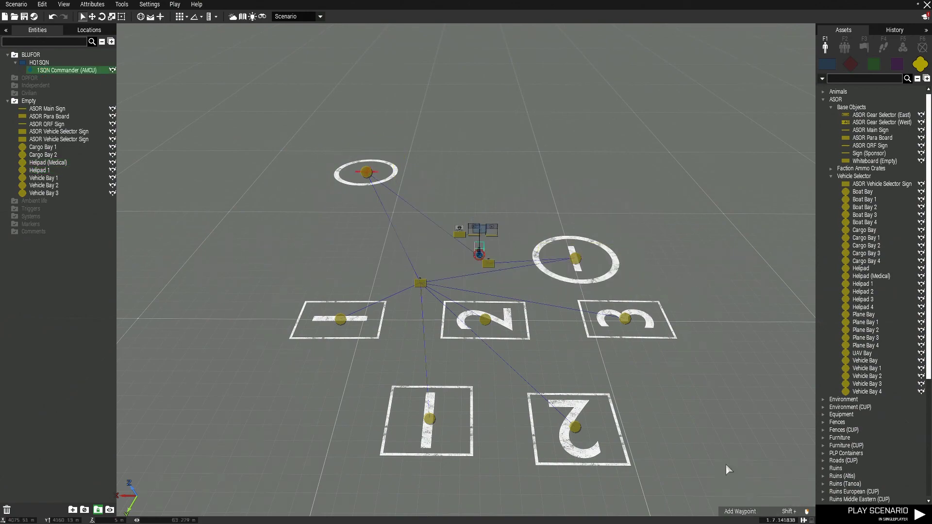
key("ctrl+p")
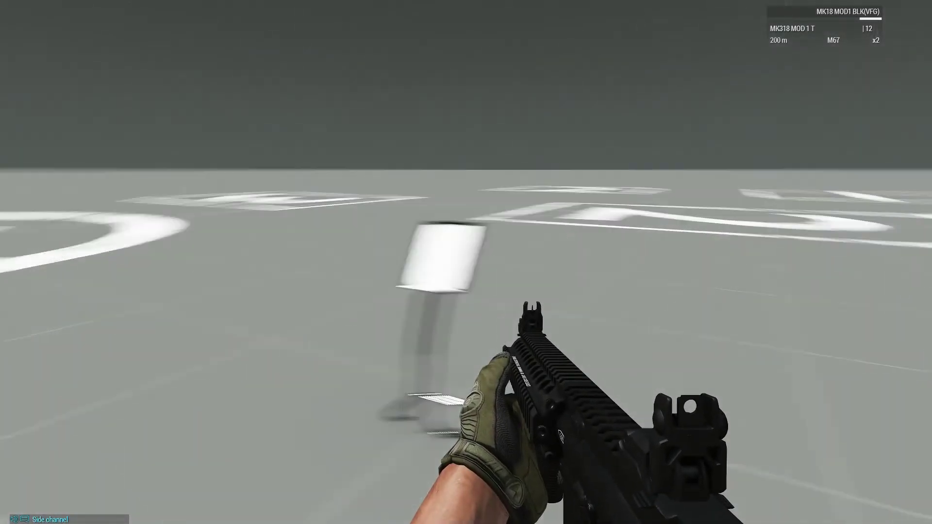
key("w")
key("super")
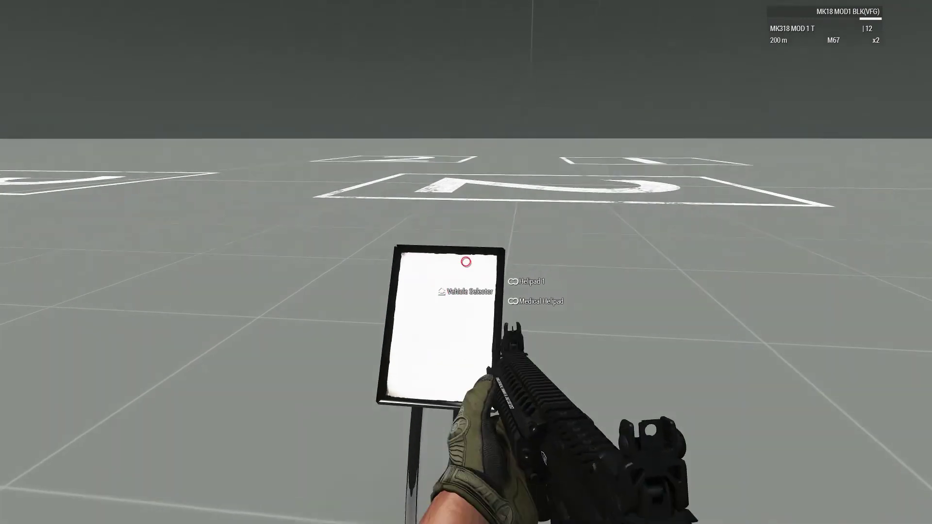
key("s")
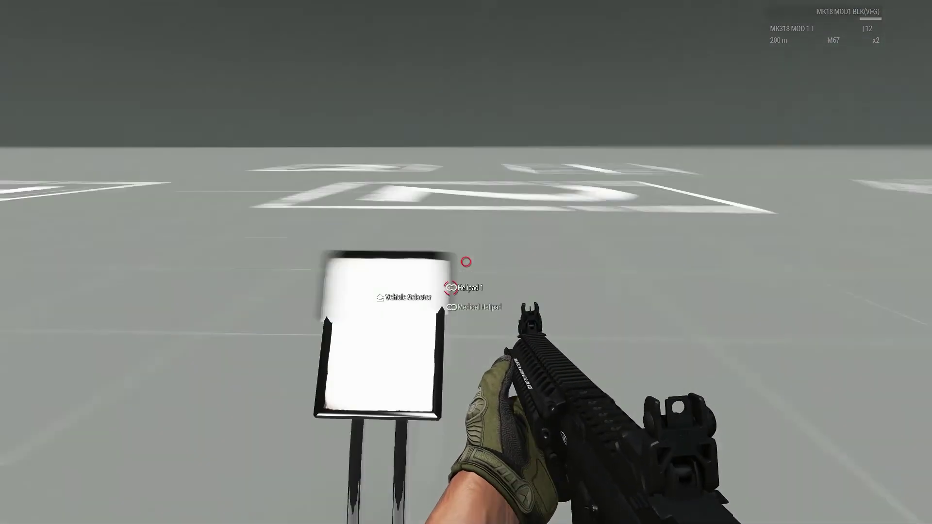
key("s")
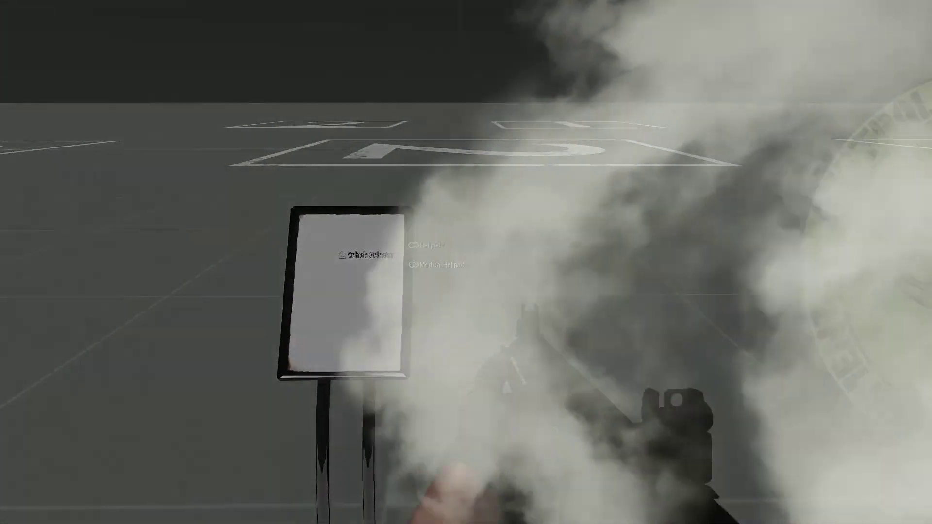